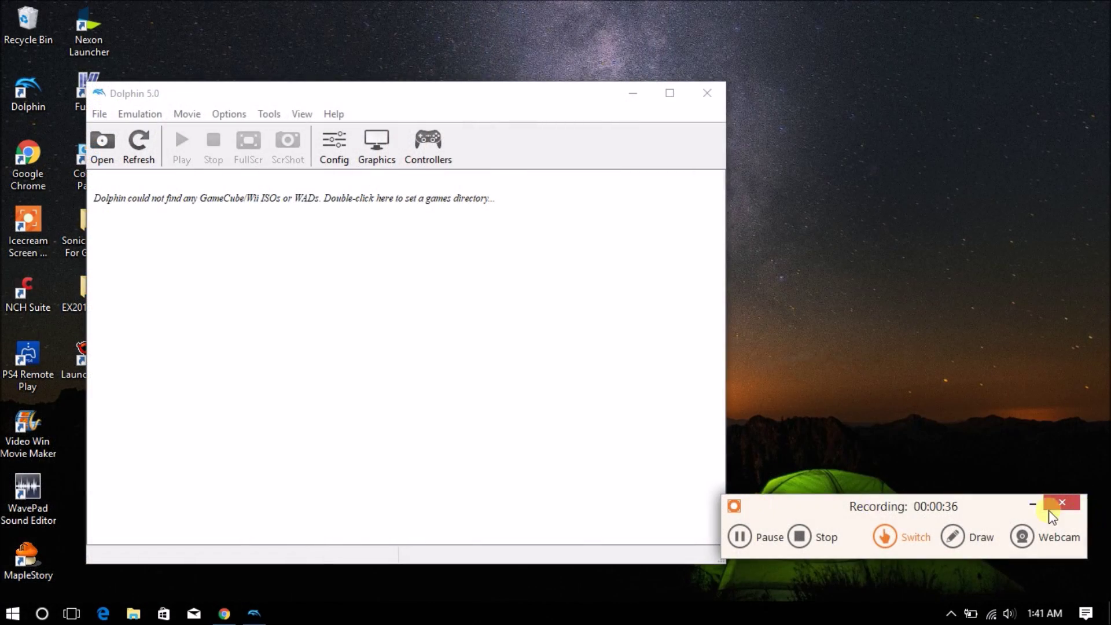
Search the web for "sonic adventure 2 battle rom".
left_click(1032, 504)
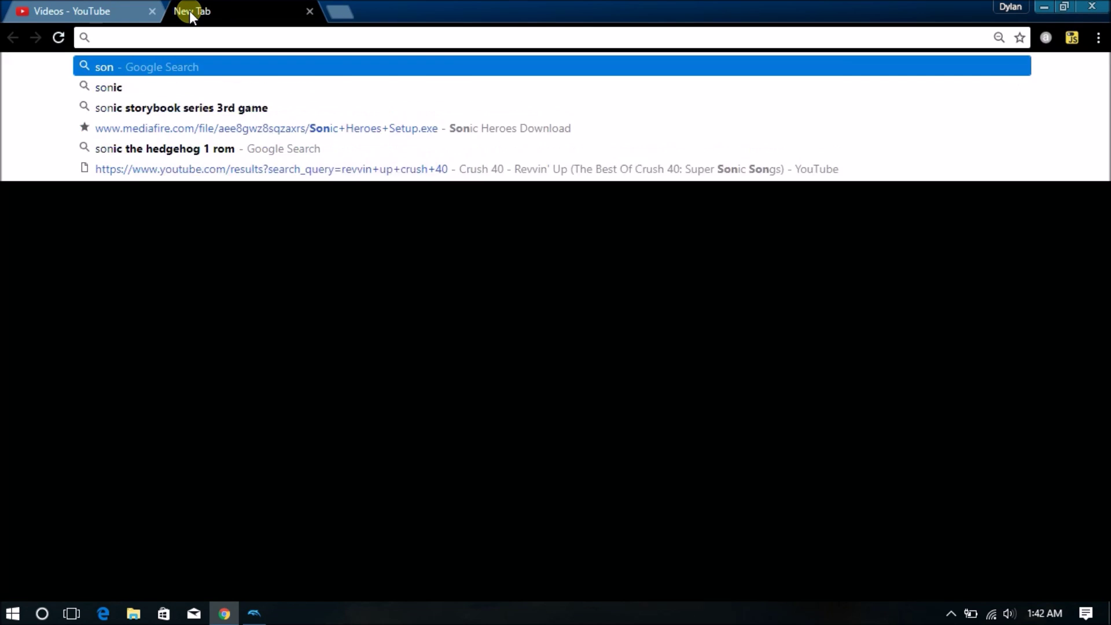
type("ad")
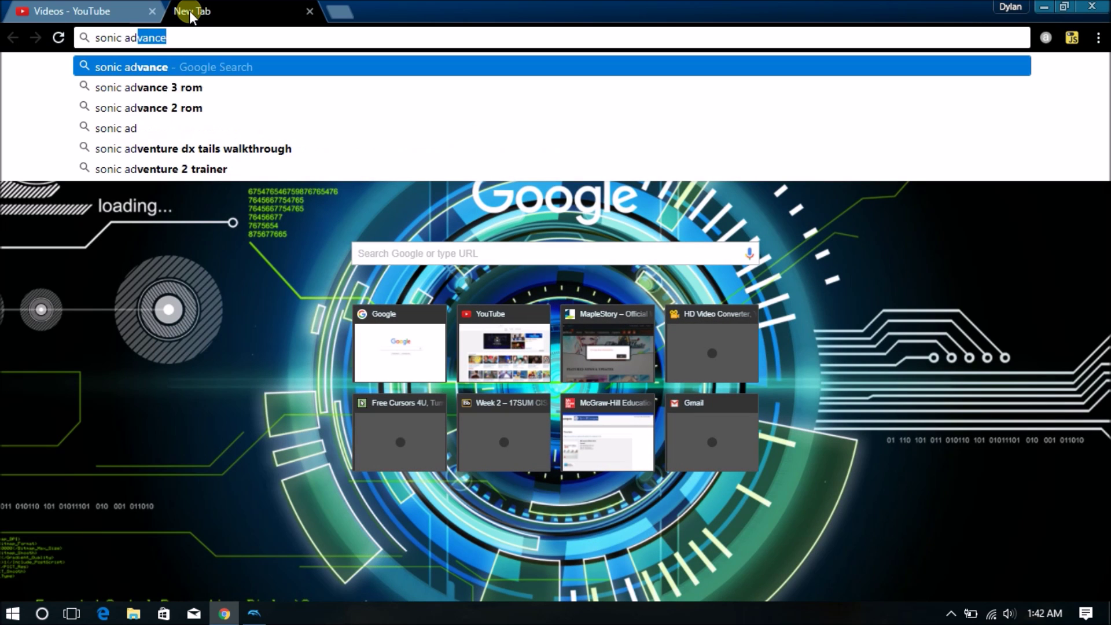
type("venture 2 battle")
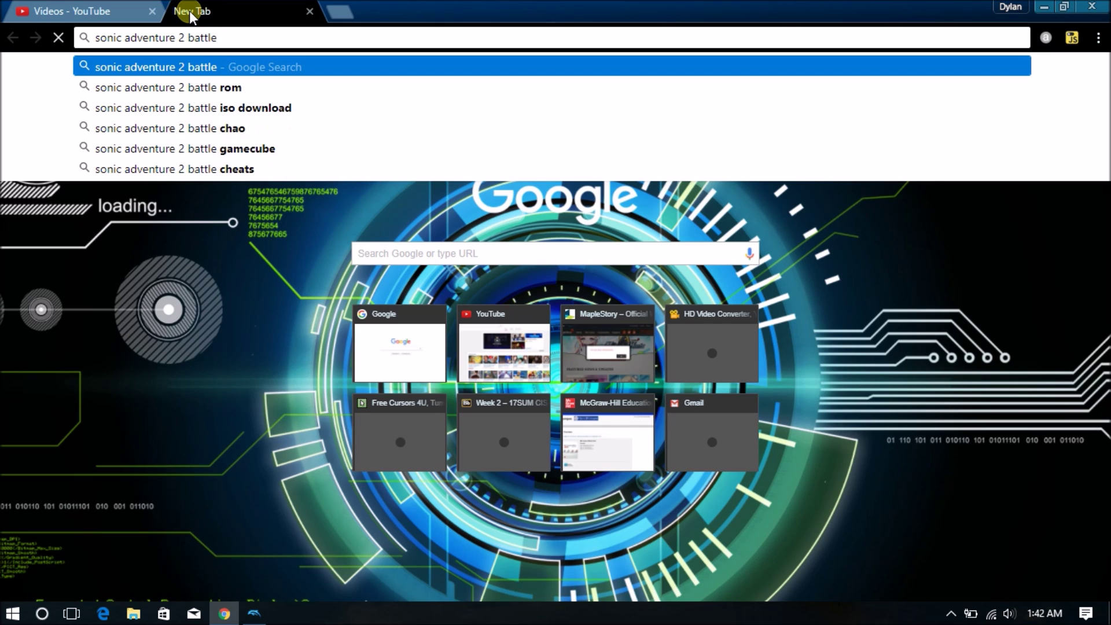
type(" rom")
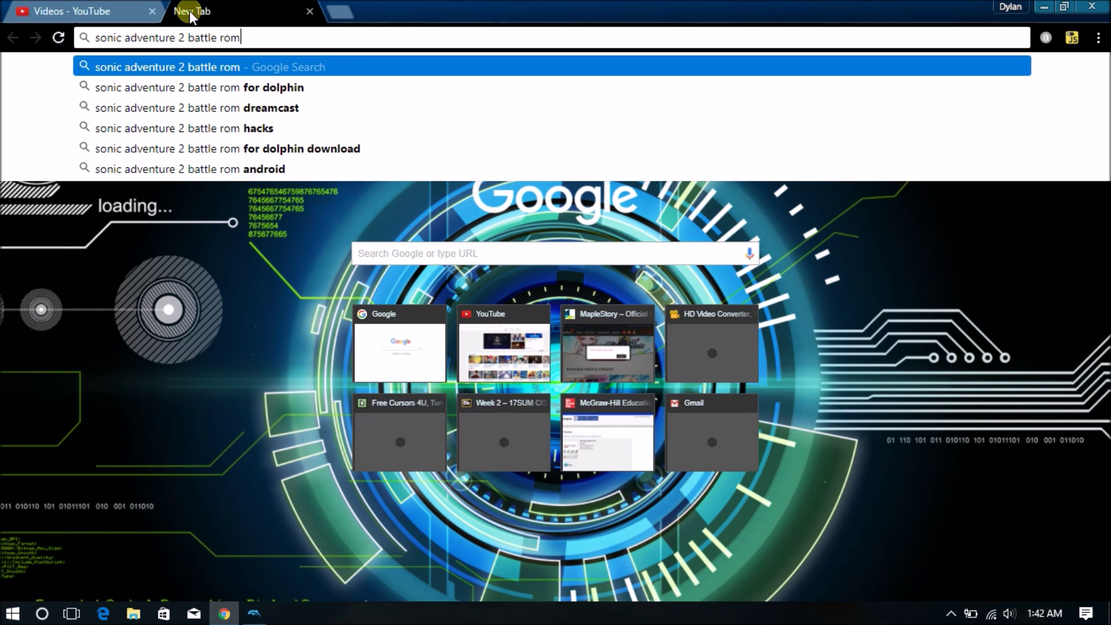
key("Return")
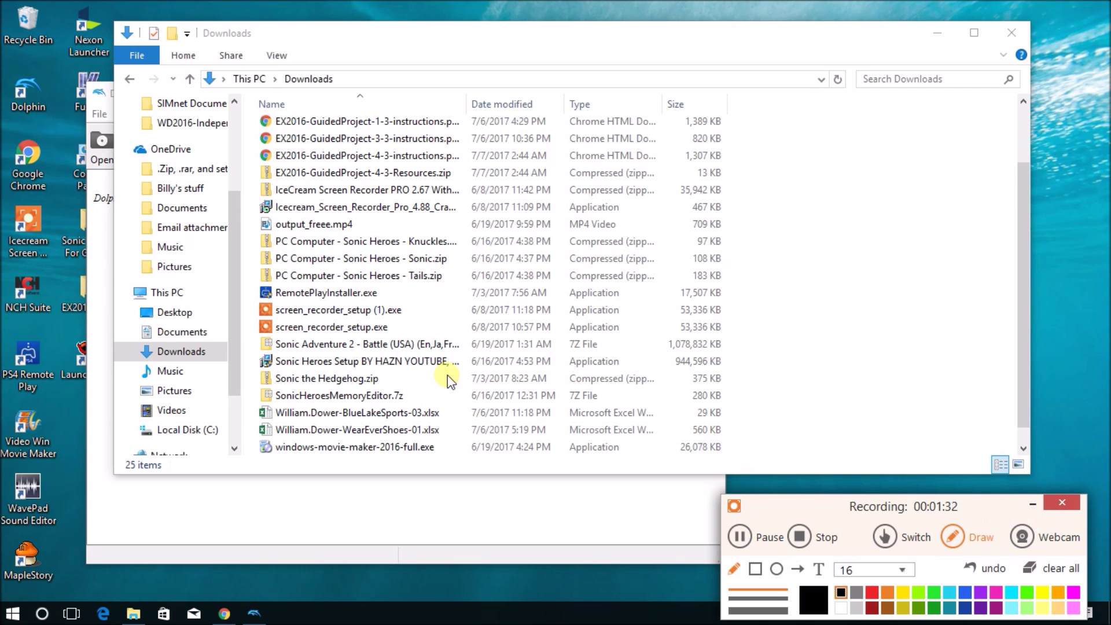
mouse_move(735, 341)
left_mouse_down()
mouse_move(259, 336)
mouse_move(313, 371)
mouse_move(697, 360)
mouse_move(734, 344)
left_mouse_up()
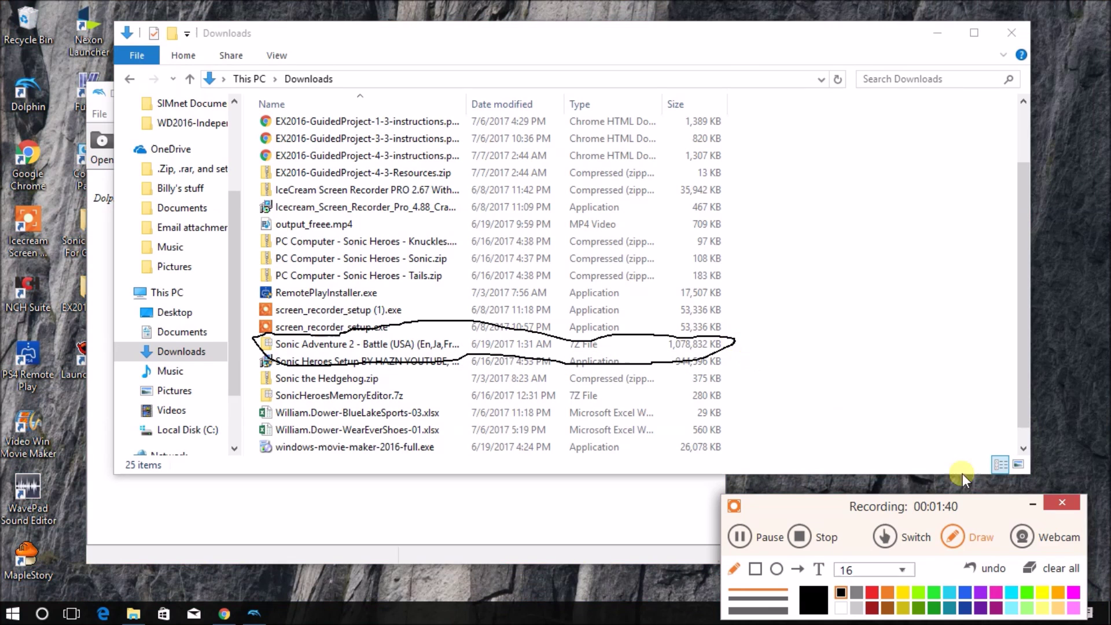
left_click(1044, 568)
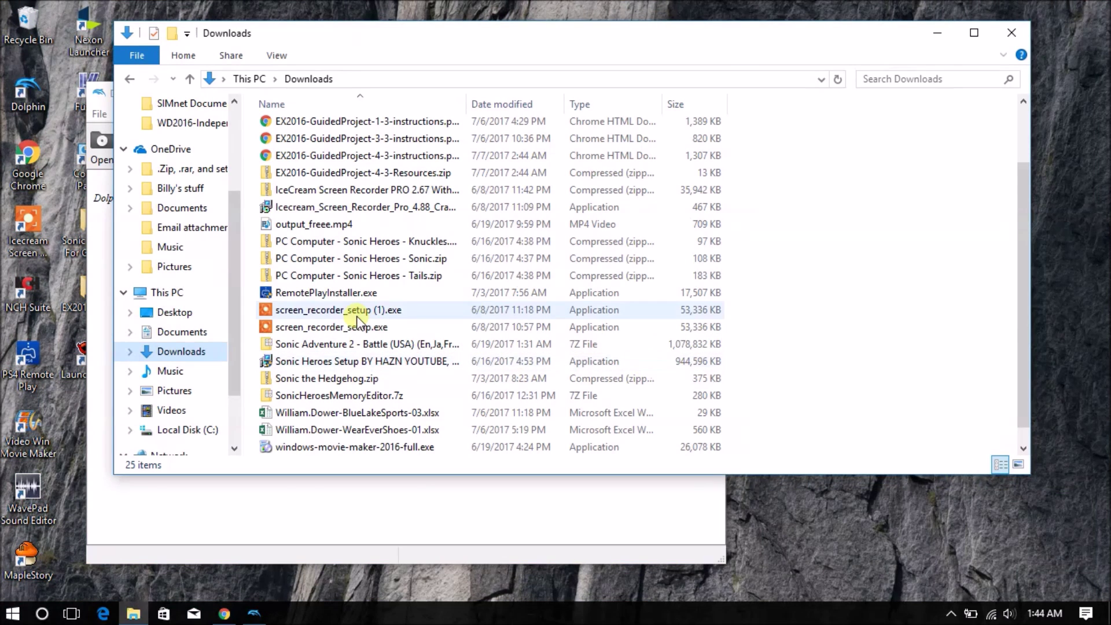
Start extracting the Sonic Adventure 2 - Battle (USA) archive with 7-Zip's Extract files and select the Downloads part of the destination path for replacement.
left_click(345, 344)
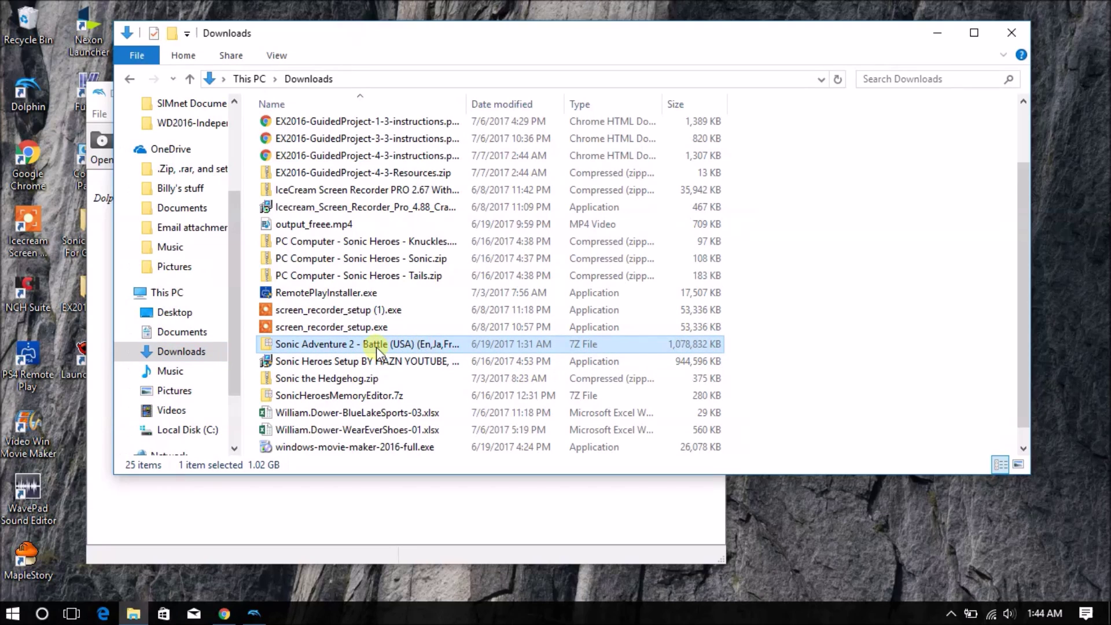
right_click(365, 346)
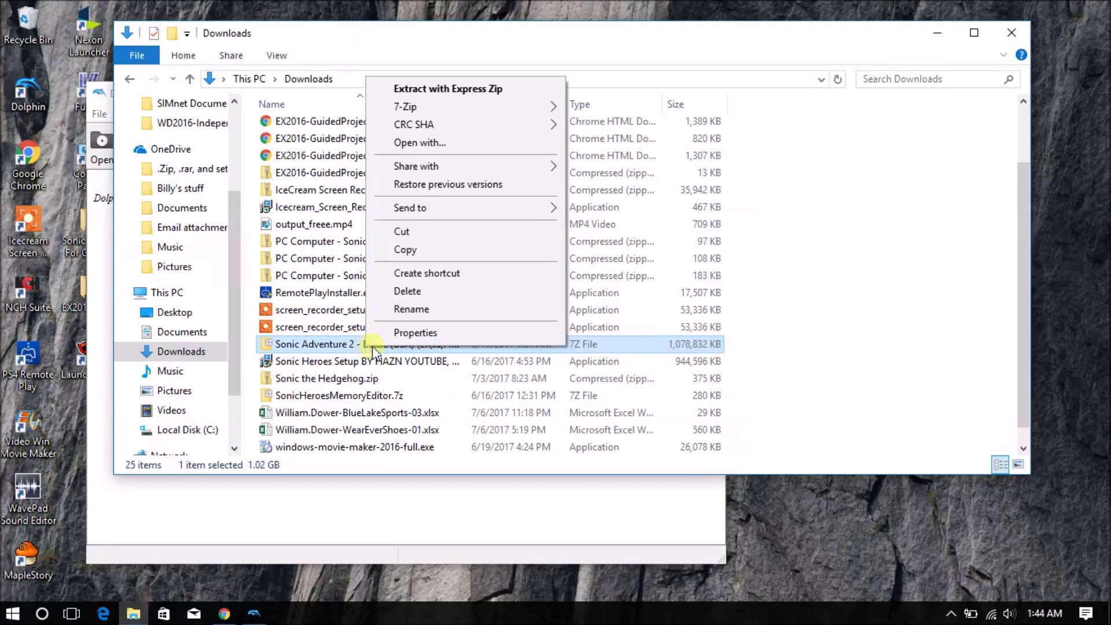
mouse_move(499, 108)
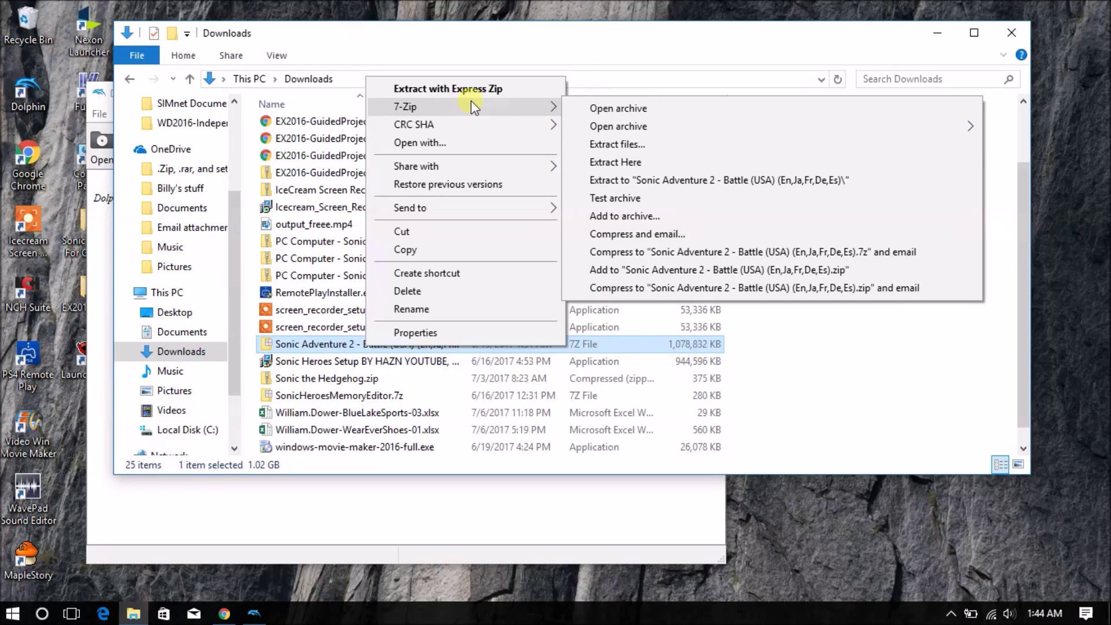
left_click(616, 143)
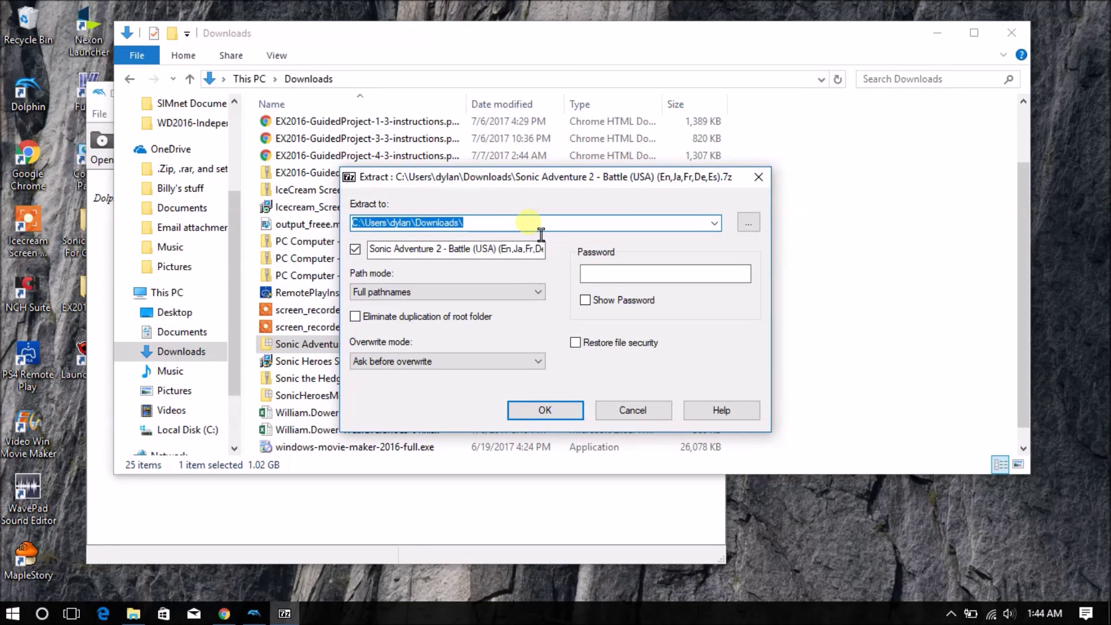
left_click_drag(541, 233, 434, 234)
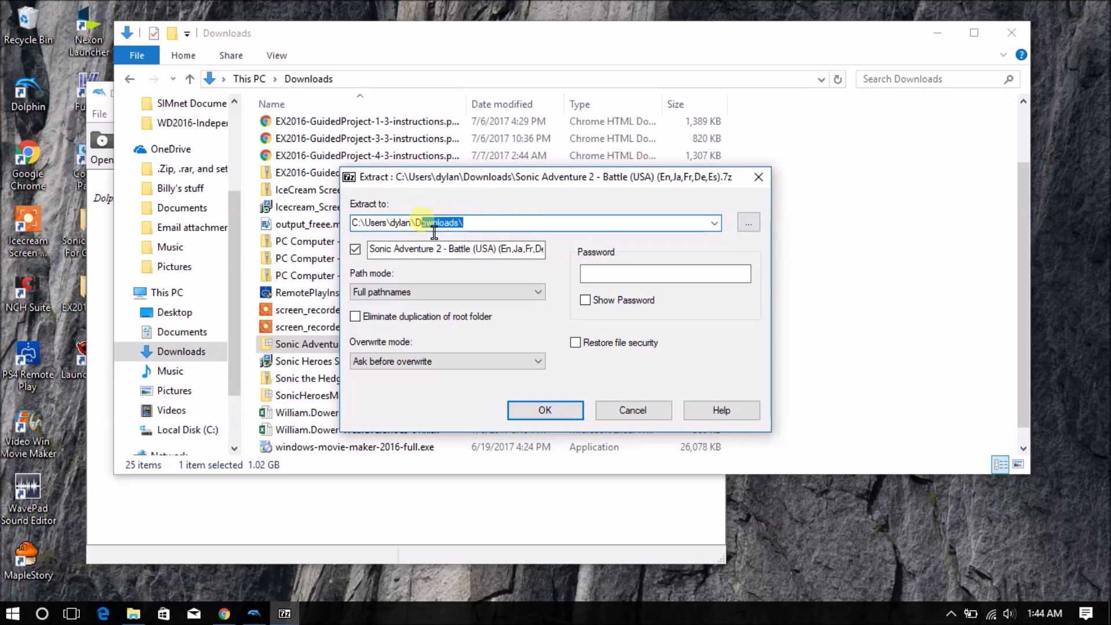
type("E")
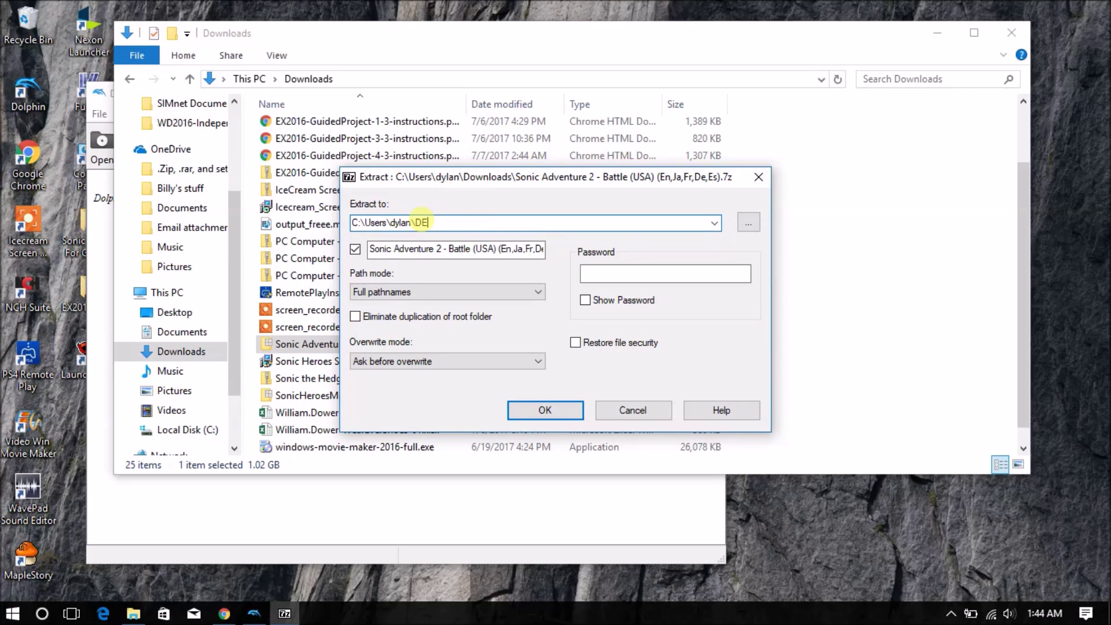
type("sktop")
key("BackSpace")
key("BackSpace")
key("BackSpace")
key("BackSpace")
key("BackSpace")
key("BackSpace")
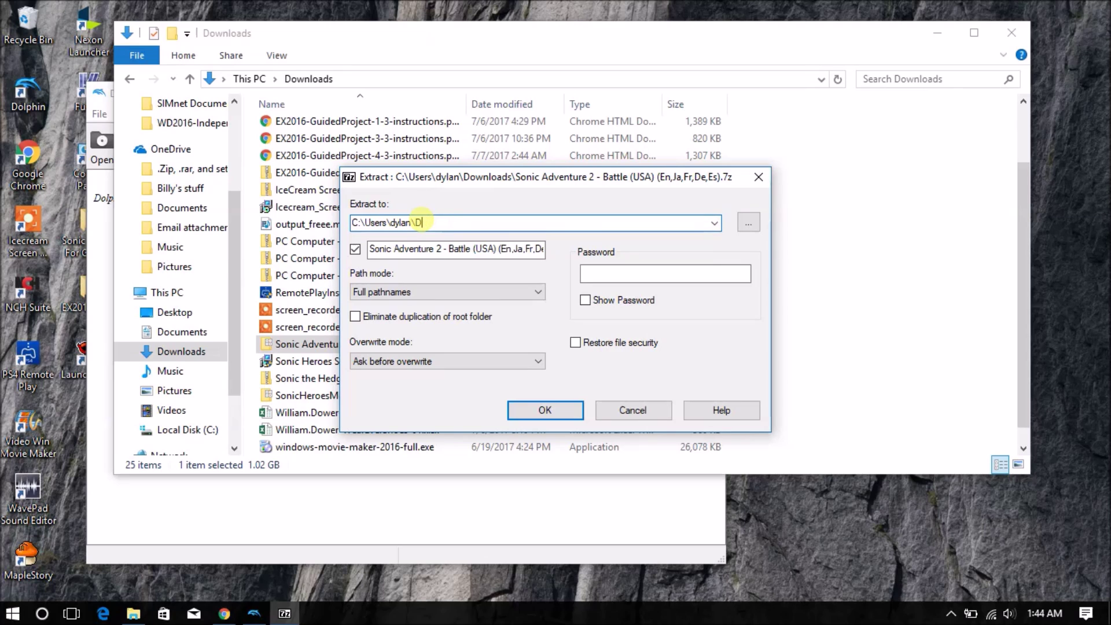
Set the extraction destination to Documents\Dolphin Emulator\Dolphin Games under the current user folder and run the extraction.
type("oc")
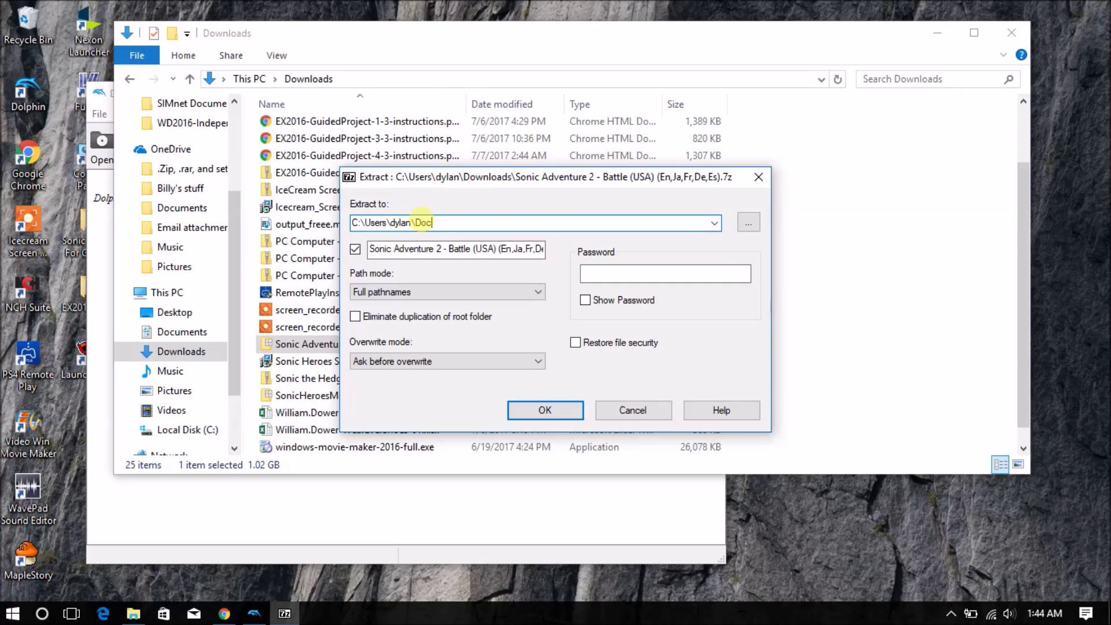
type("uments\\")
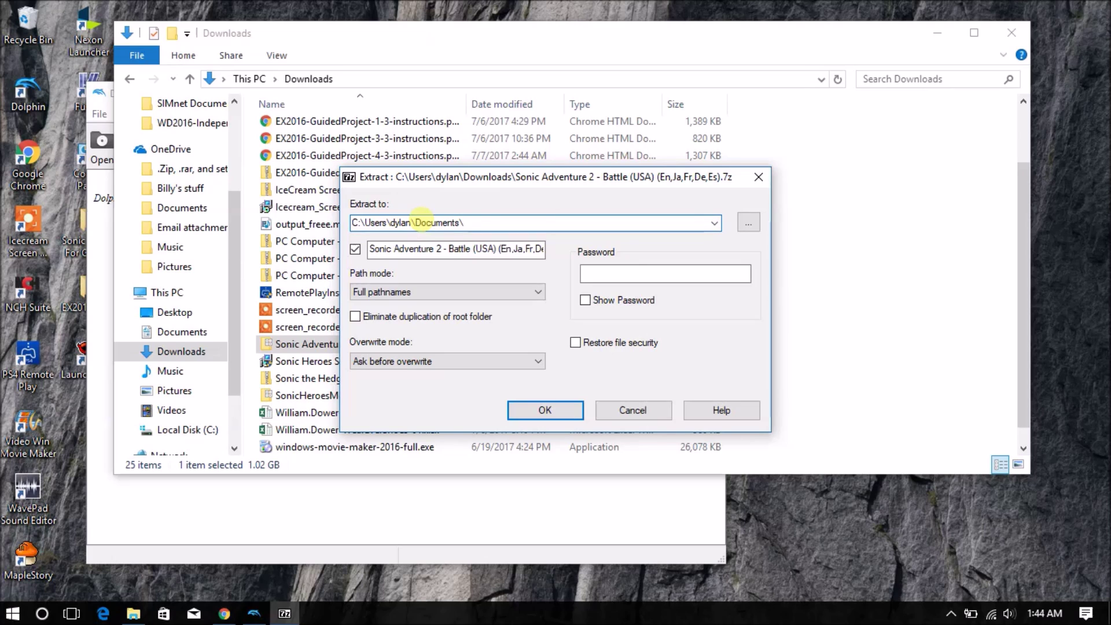
type("Dolphin ")
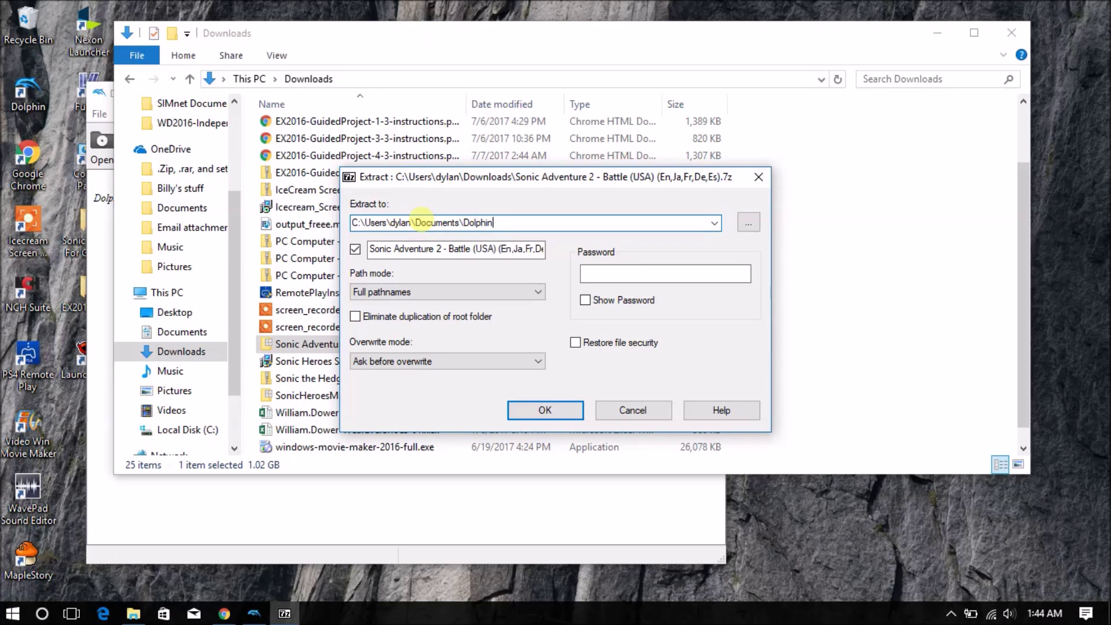
type("Emula")
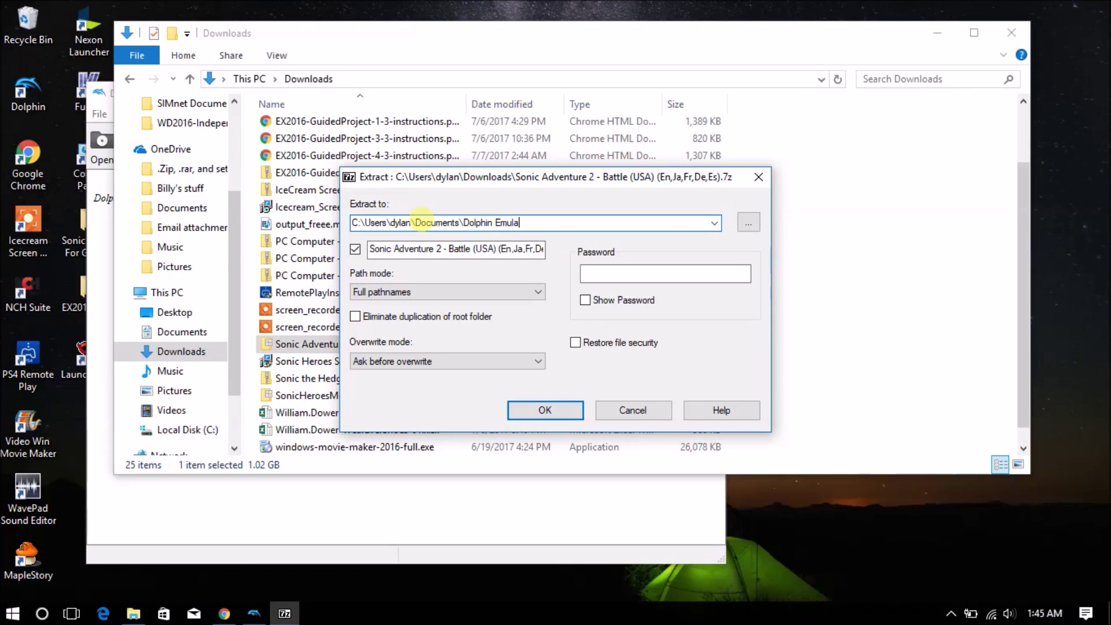
type("tor\\")
type("Dolphain ")
type("Gme")
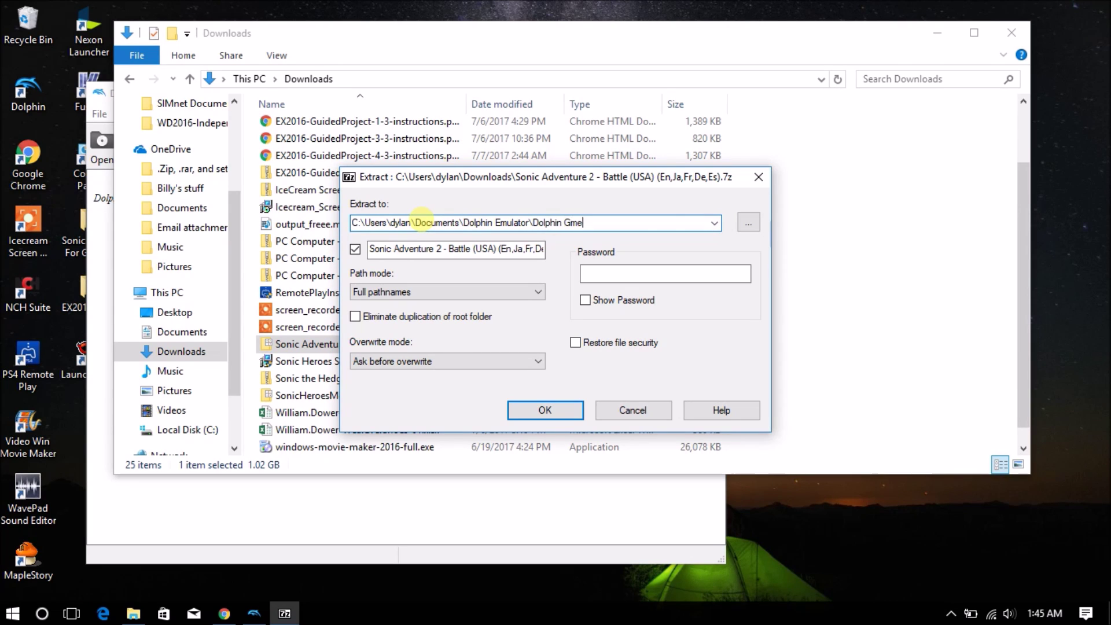
key("BackSpace")
key("BackSpace")
type("ames")
key("Return")
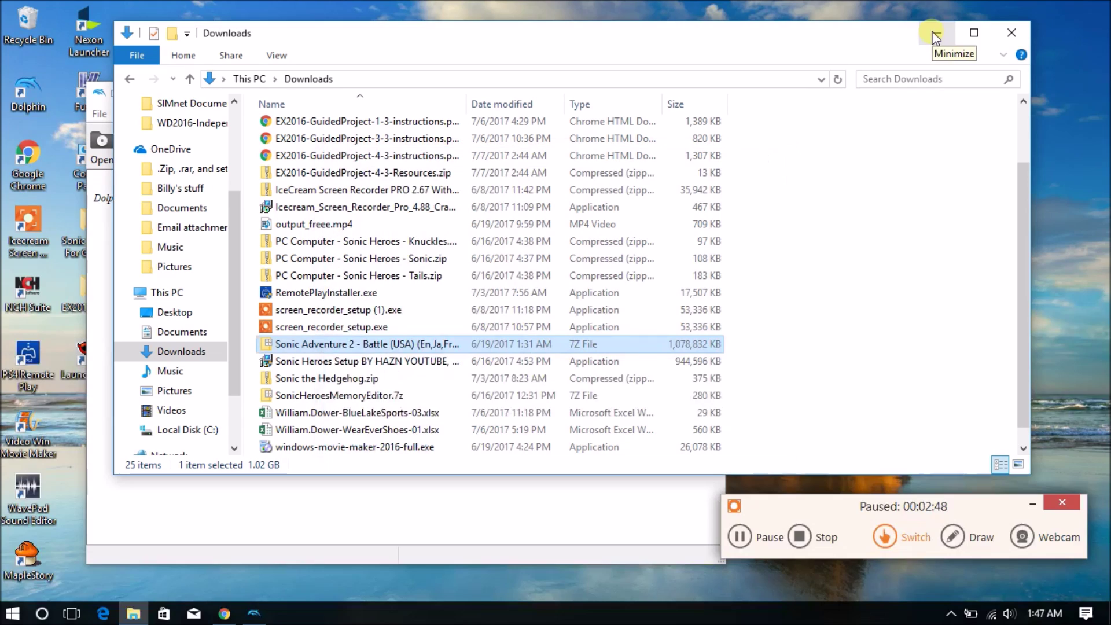
Minimize the Downloads window and move the Dolphin window clear of the desktop icons.
key("F8")
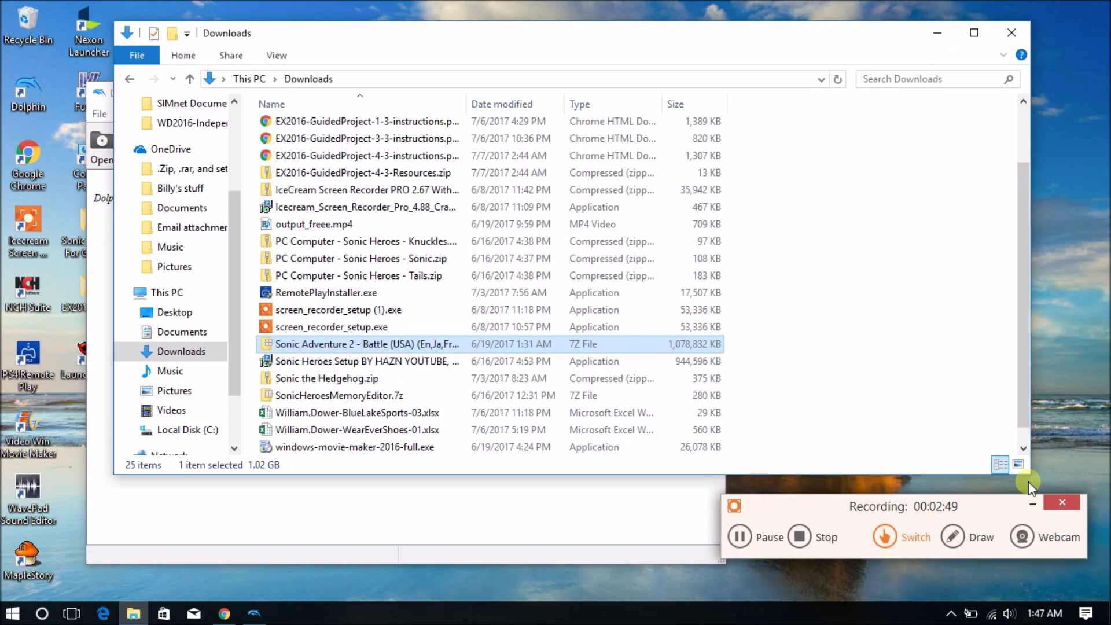
left_click(1030, 501)
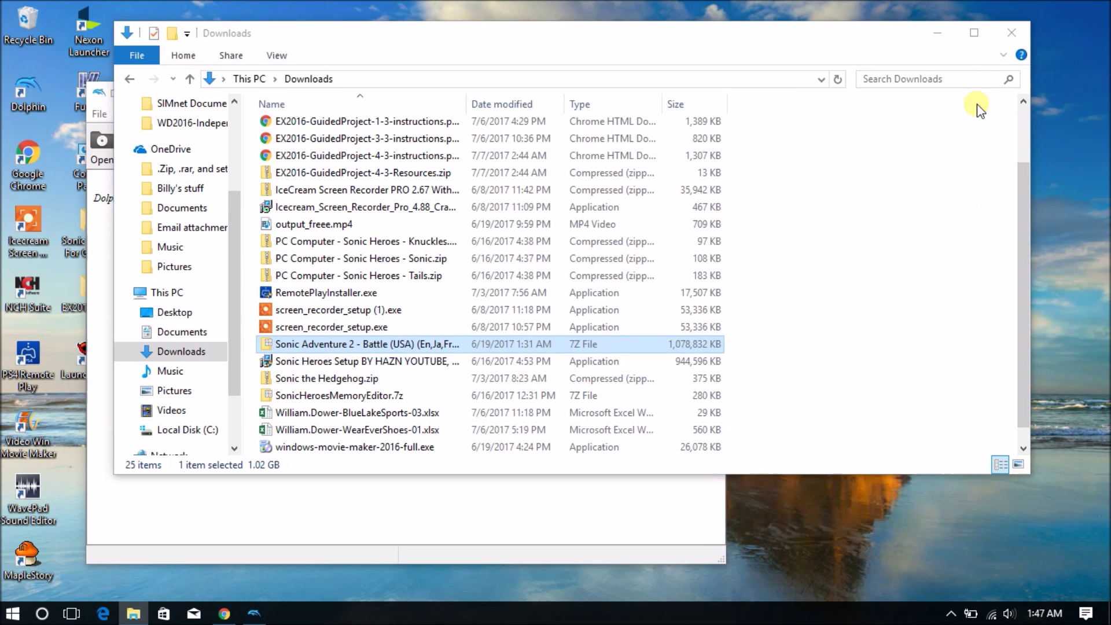
left_click(932, 34)
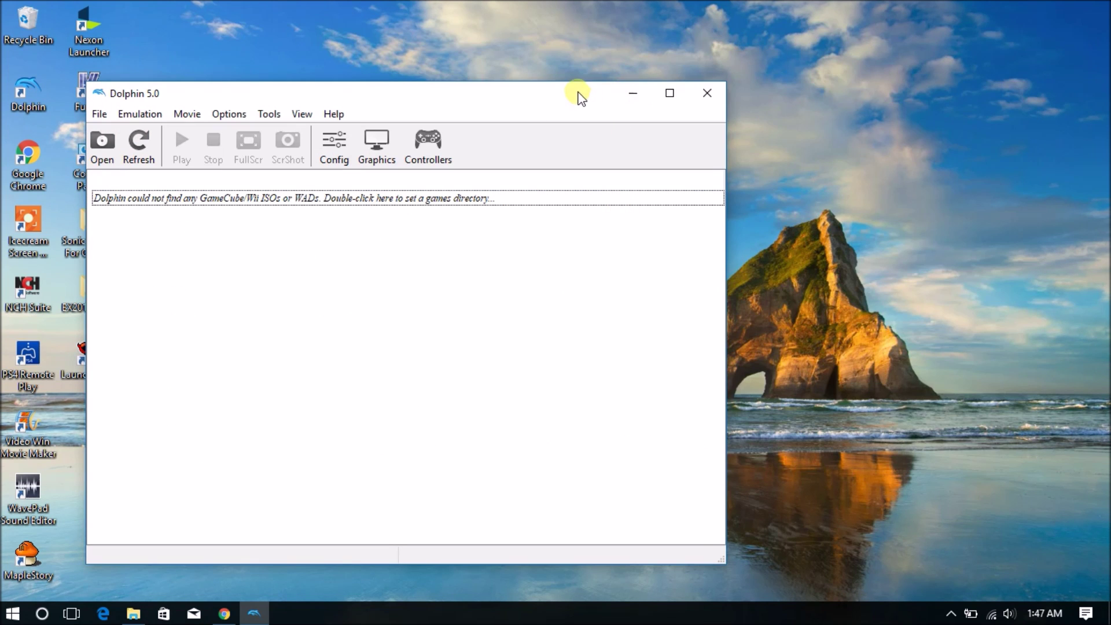
left_click_drag(585, 90, 762, 41)
Open the extracted Sonic Adventure 2 - Battle (USA) folder in Documents\Dolphin Emulator\Dolphin Games in File Explorer.
left_click(133, 613)
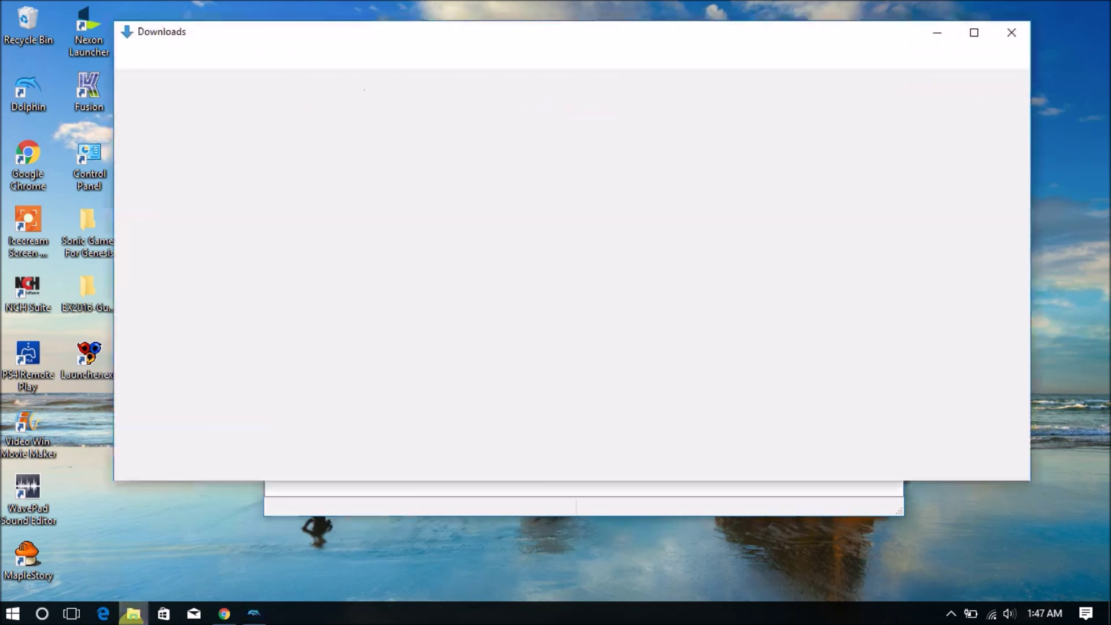
scroll(234, 185, "up", 2)
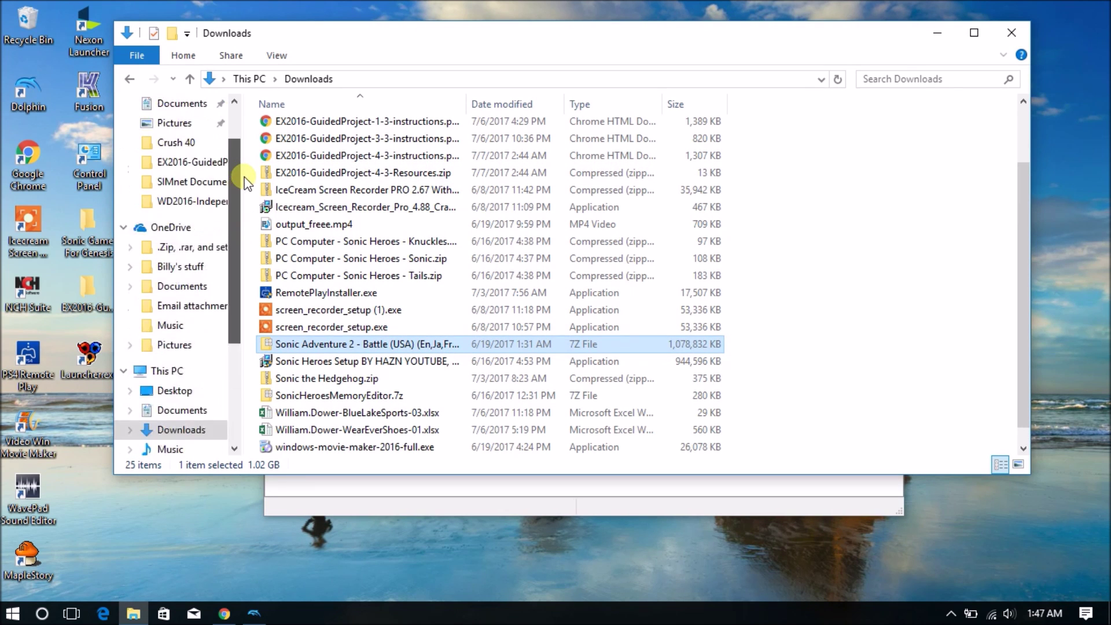
scroll(236, 173, "up", 1)
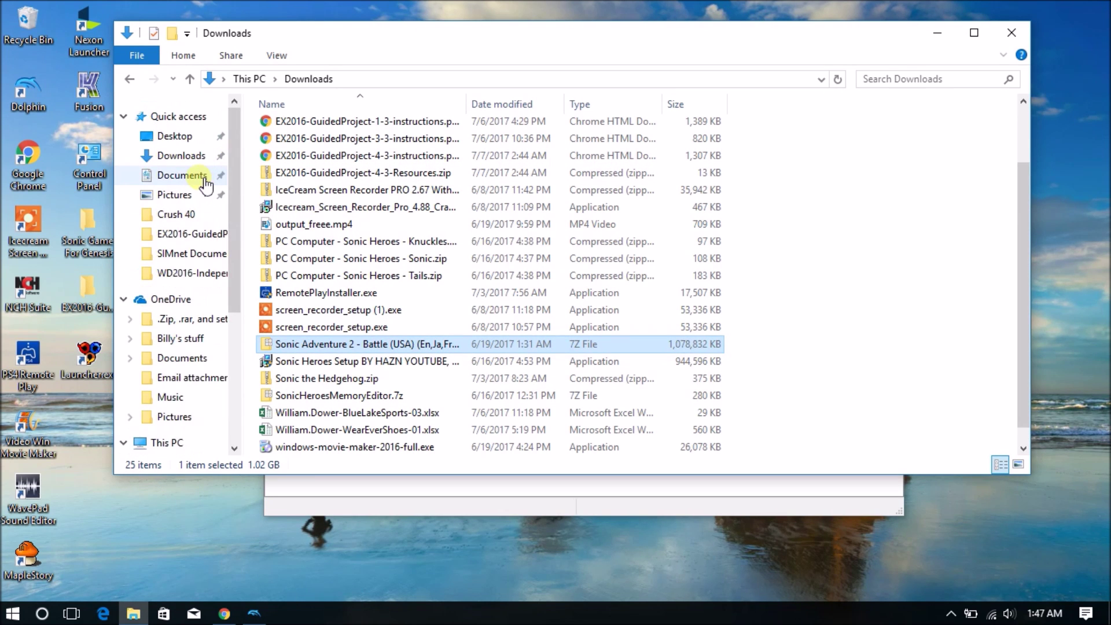
left_click(204, 177)
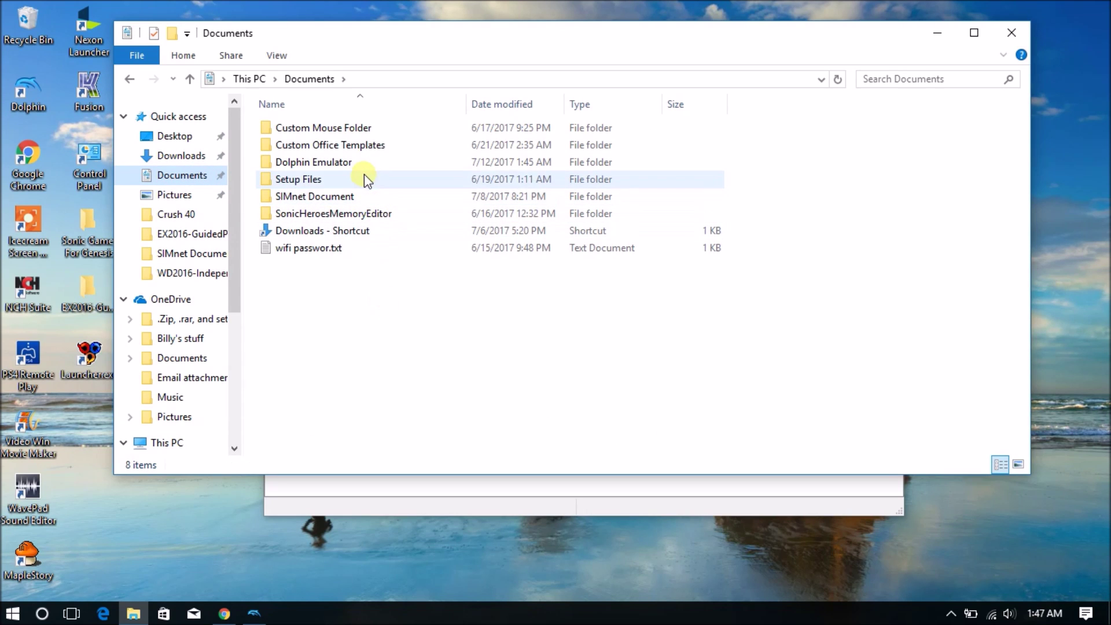
double_click(361, 162)
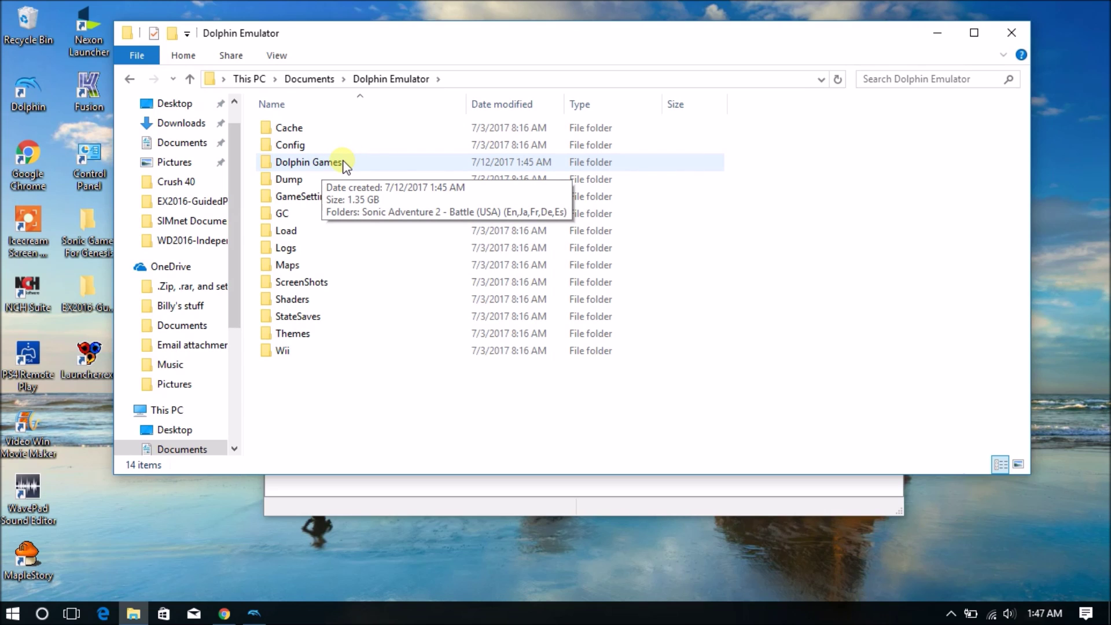
double_click(346, 164)
left_click(353, 129)
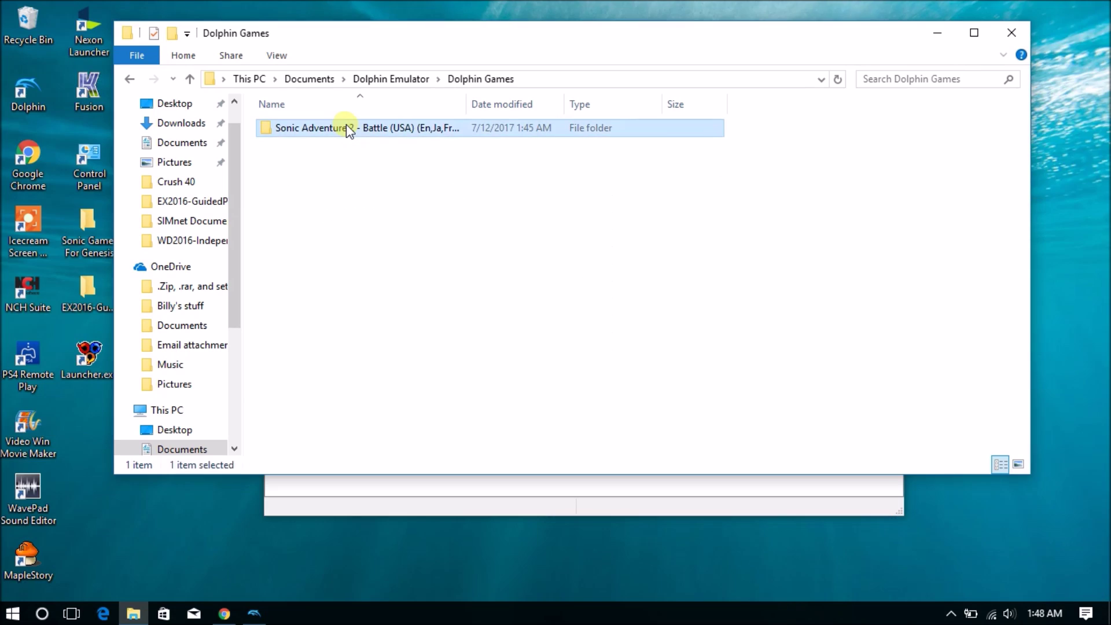
double_click(347, 126)
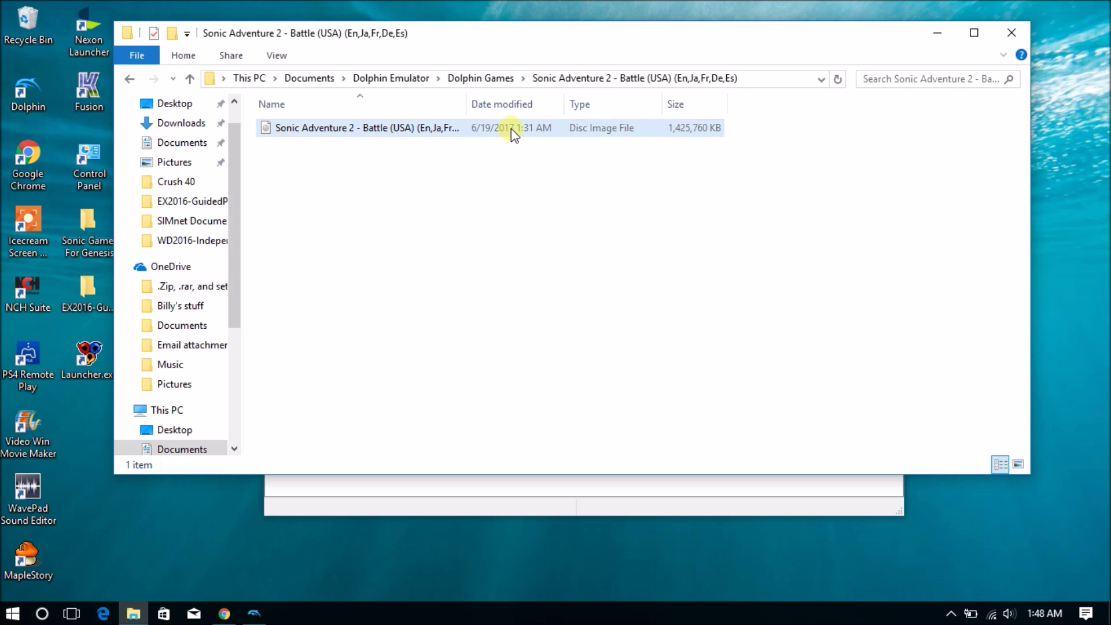
Move the disc image up into the Dolphin Games folder, delete the emptied Sonic Adventure 2 - Battle subfolder and close File Explorer.
left_click_drag(511, 128, 478, 81)
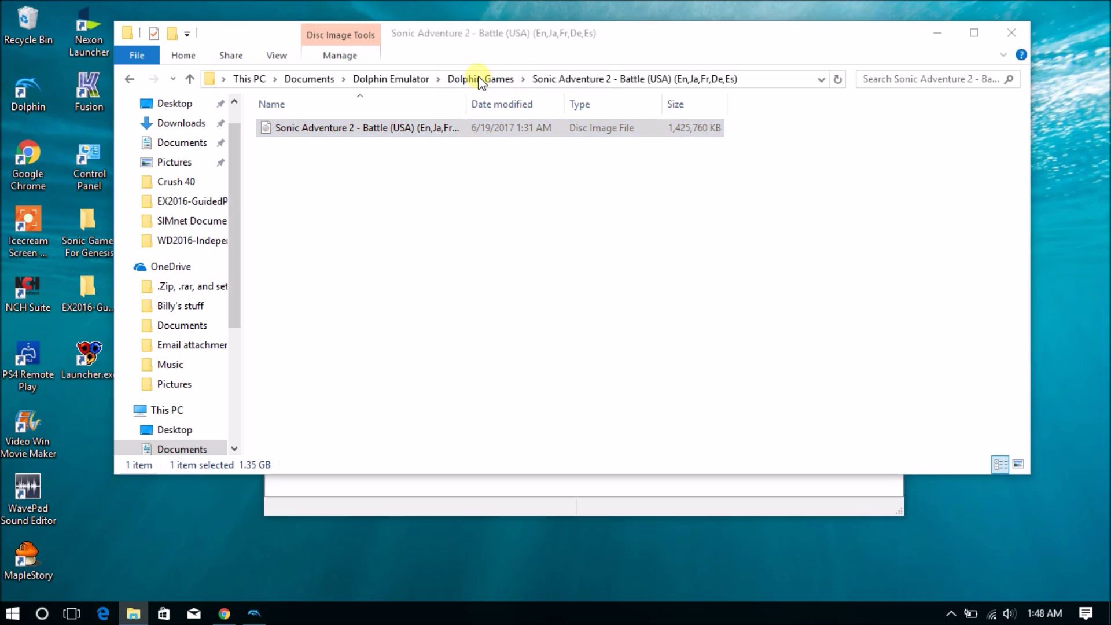
left_click(477, 79)
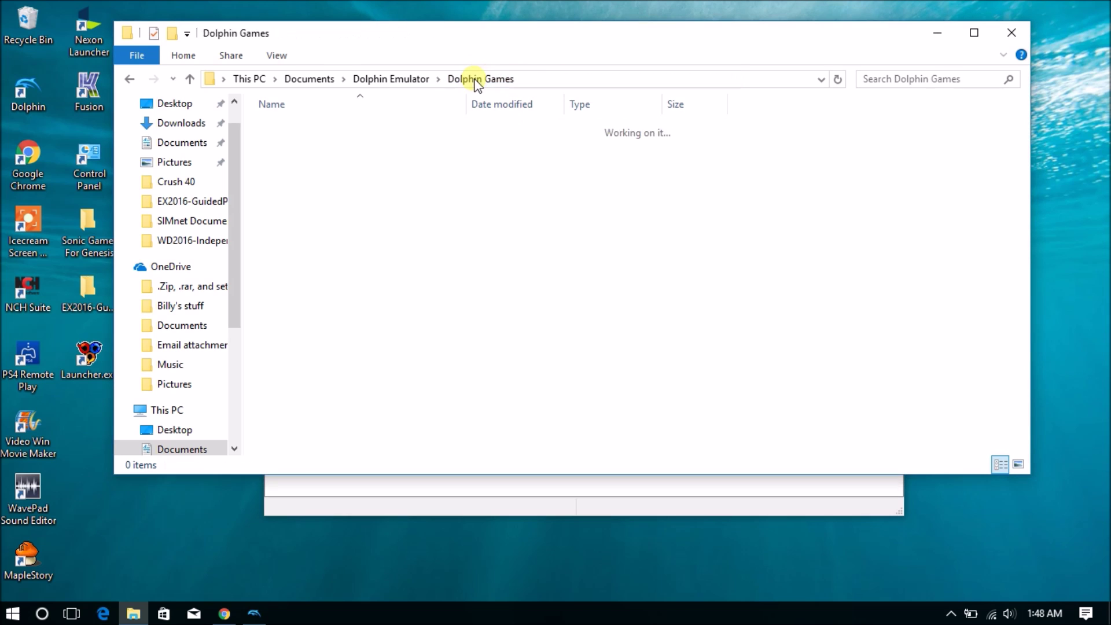
right_click(473, 132)
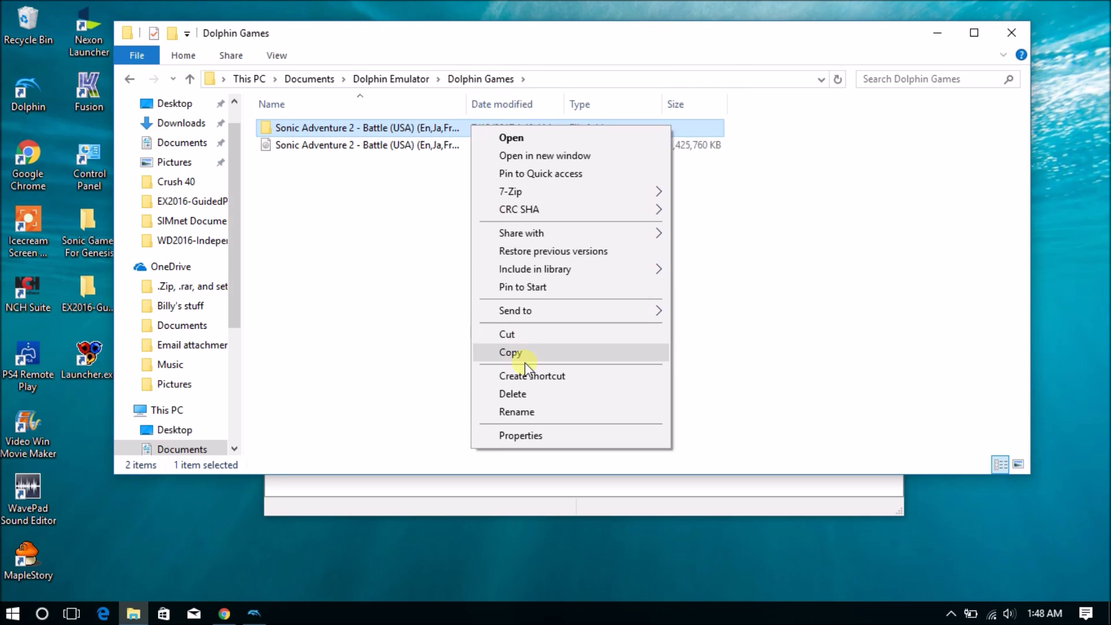
left_click(525, 395)
left_click(441, 128)
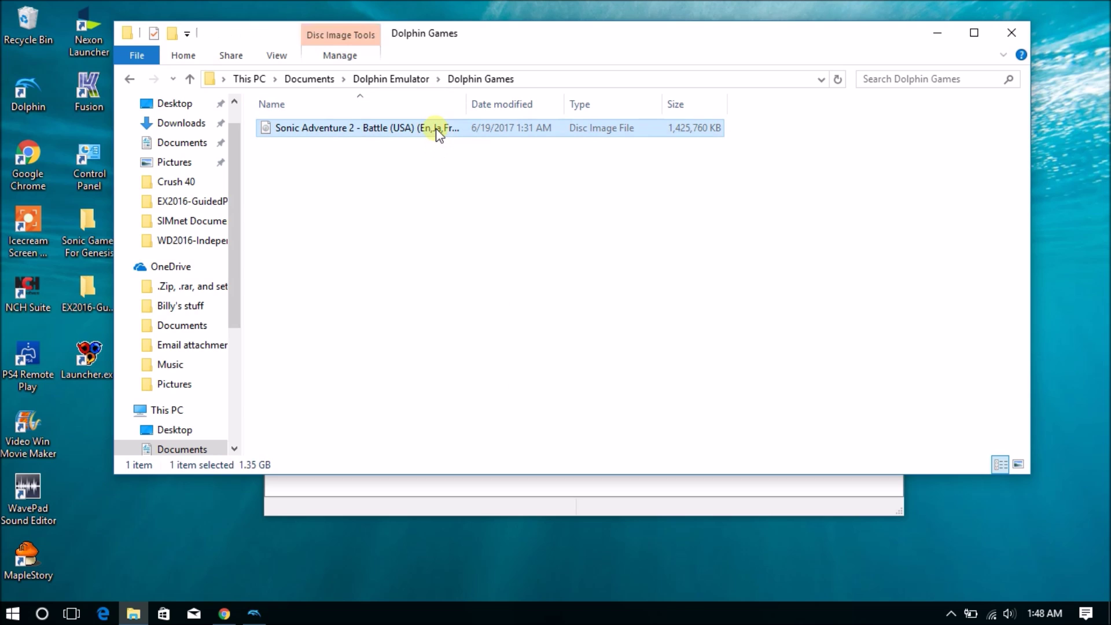
left_click(1007, 33)
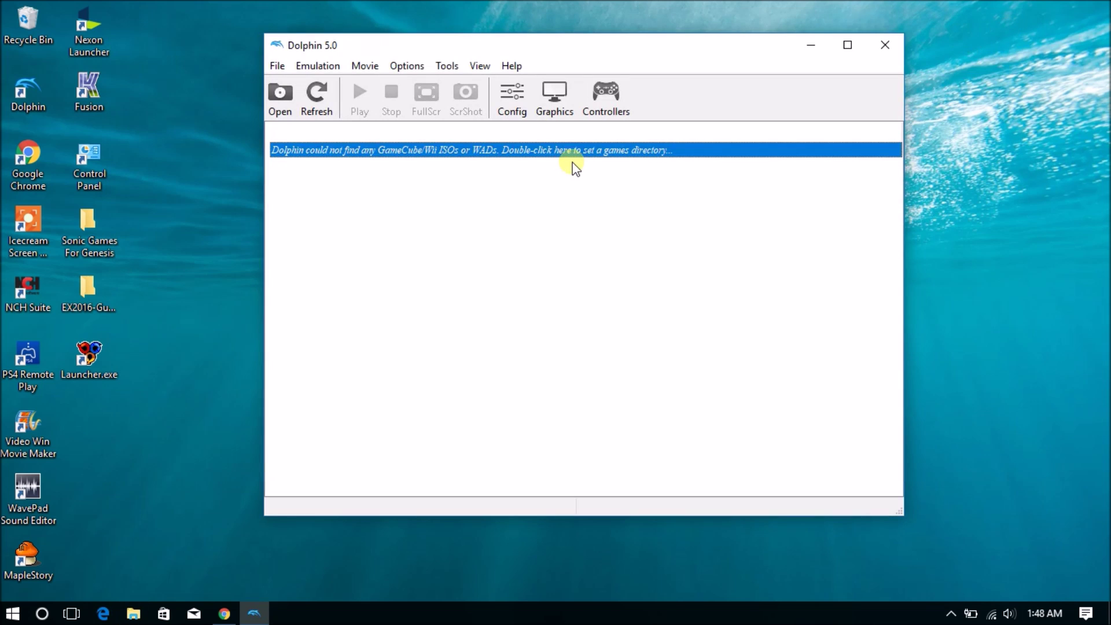
Set Documents\Dolphin Emulator\Dolphin Games as Dolphin's games directory.
double_click(570, 166)
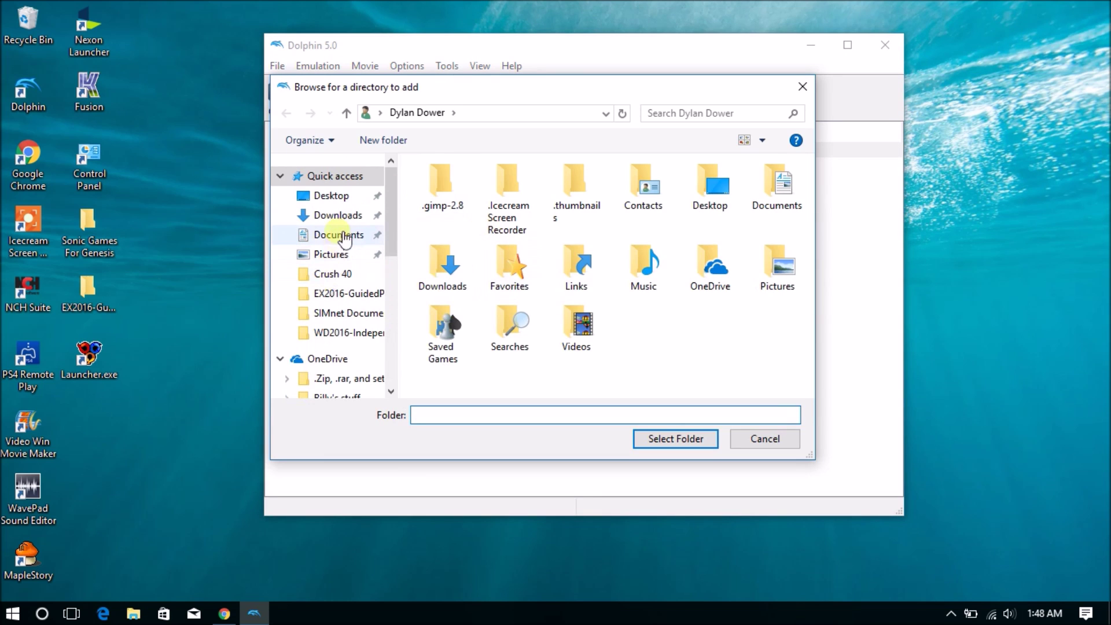
left_click(347, 238)
double_click(533, 217)
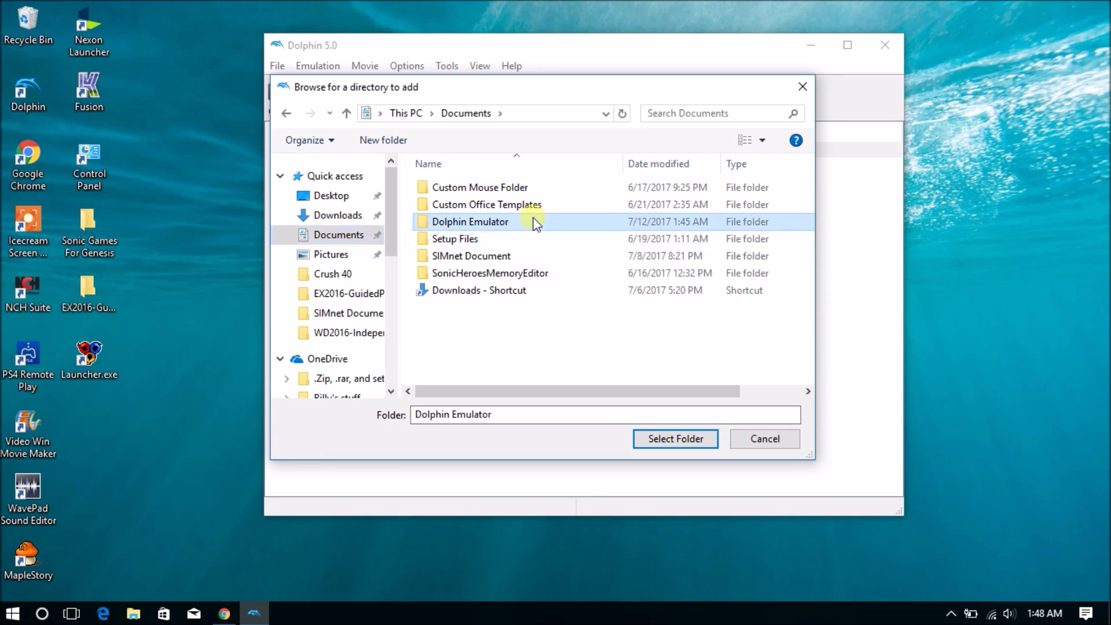
left_click(521, 225)
double_click(520, 226)
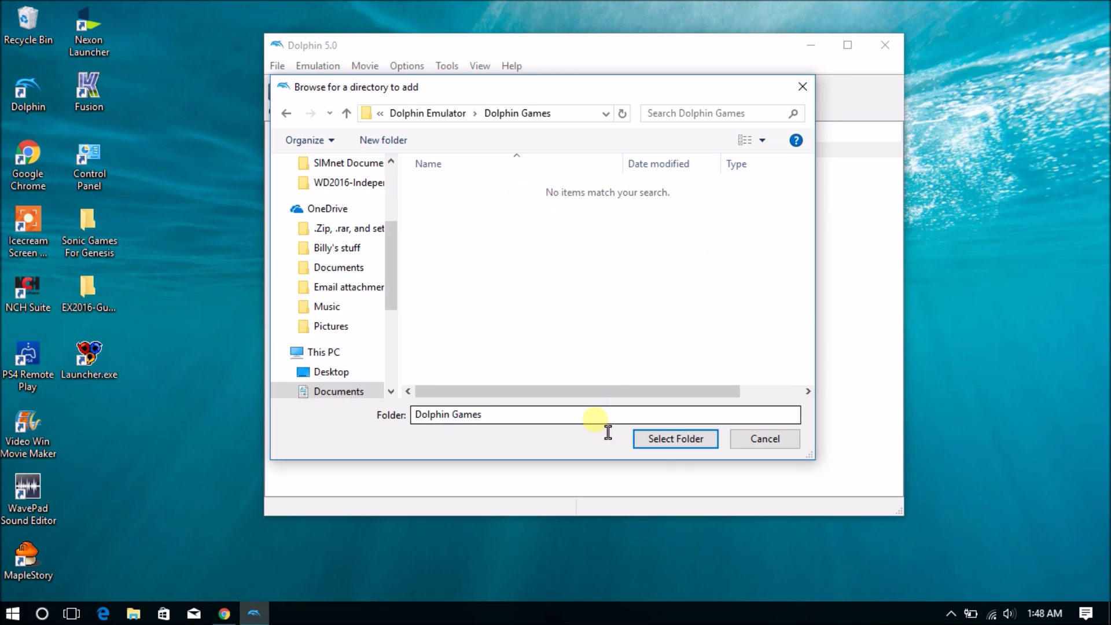
left_click(658, 442)
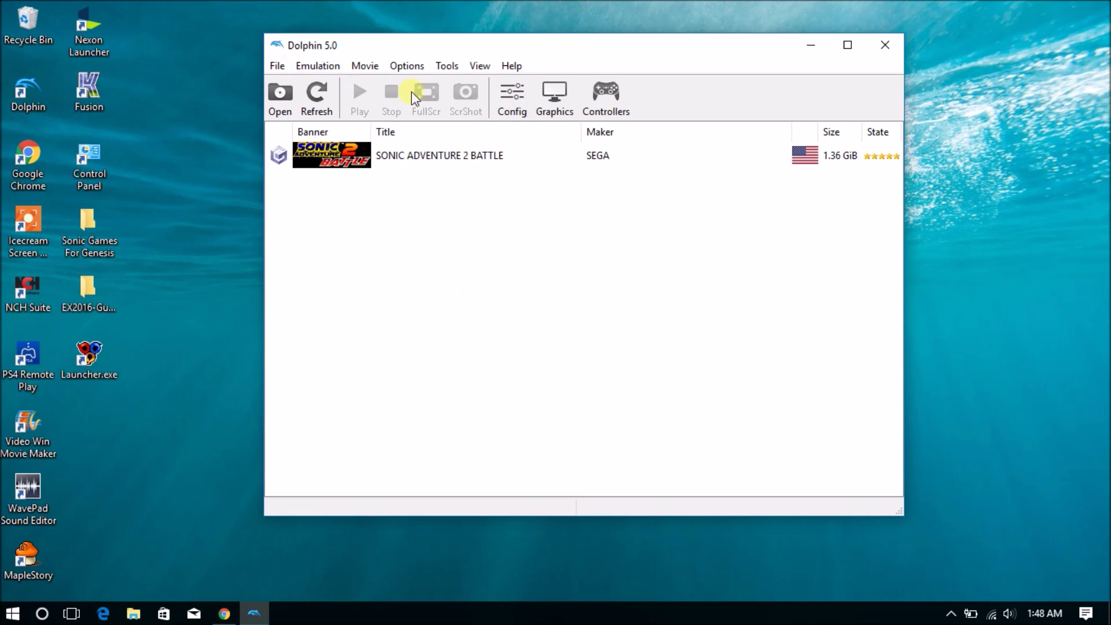
Look over Dolphin's general configuration, graphics and controller settings, closing each dialog without changing anything.
left_click(512, 102)
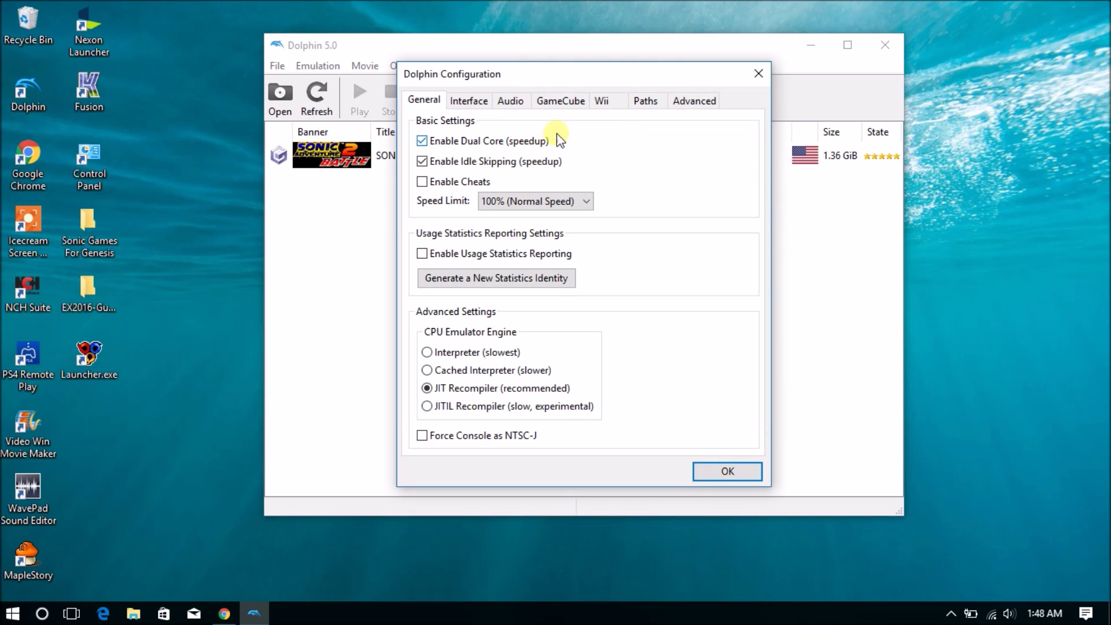
left_click(758, 73)
left_click(550, 97)
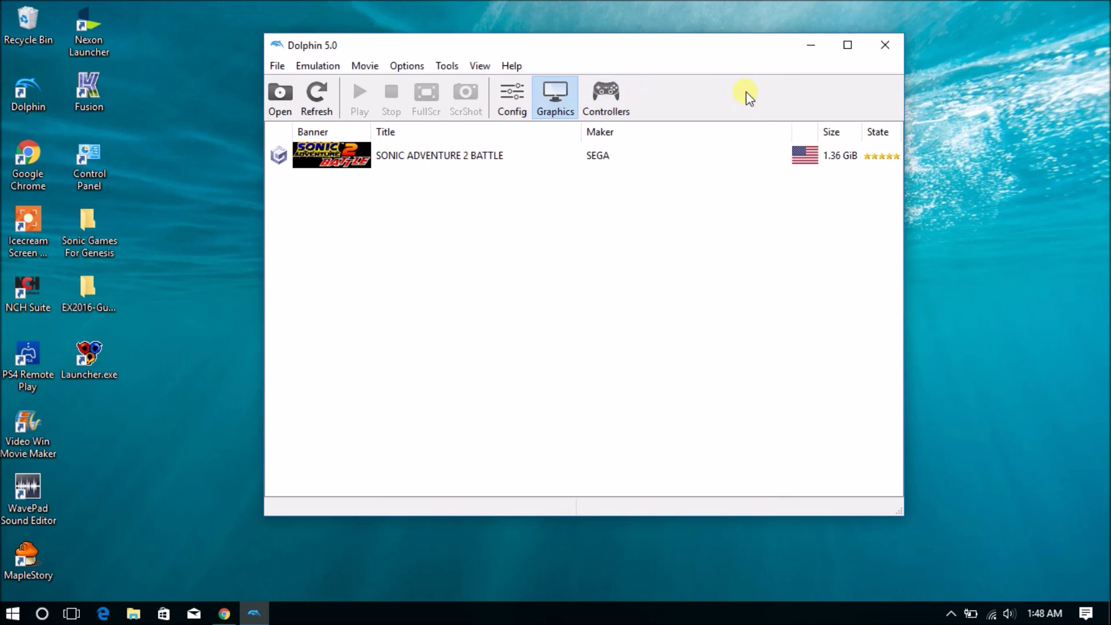
left_click(745, 29)
left_click(607, 100)
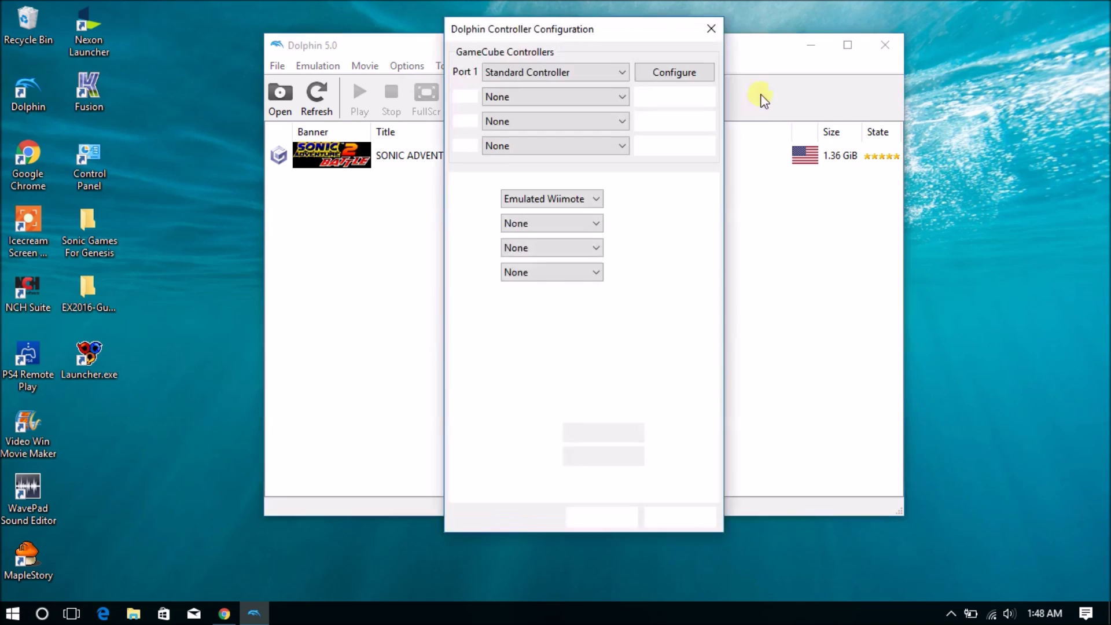
left_click(709, 26)
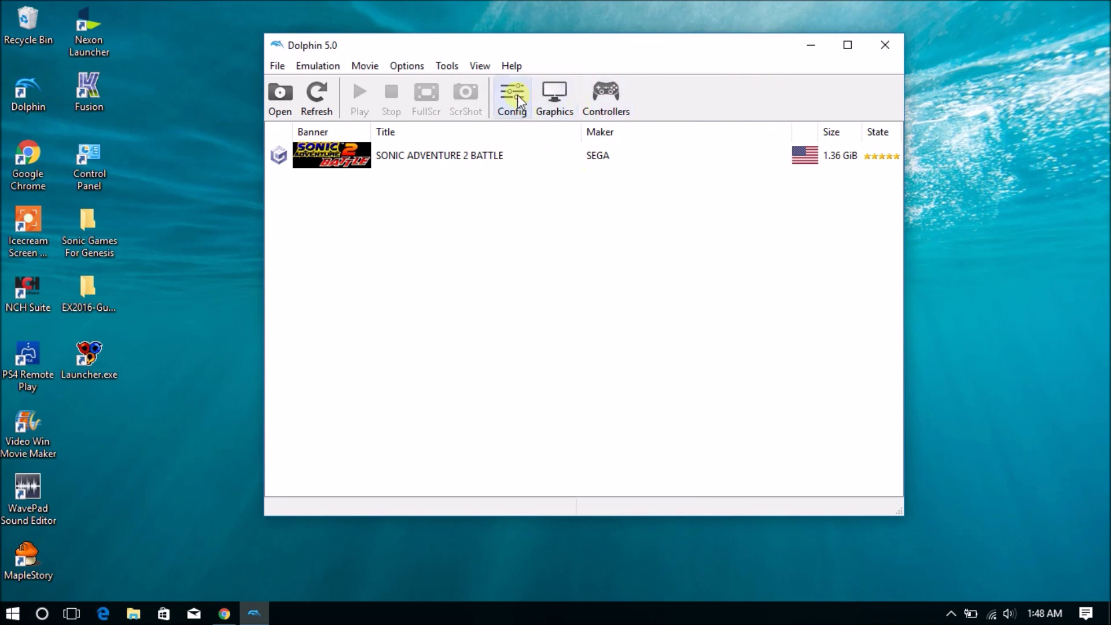